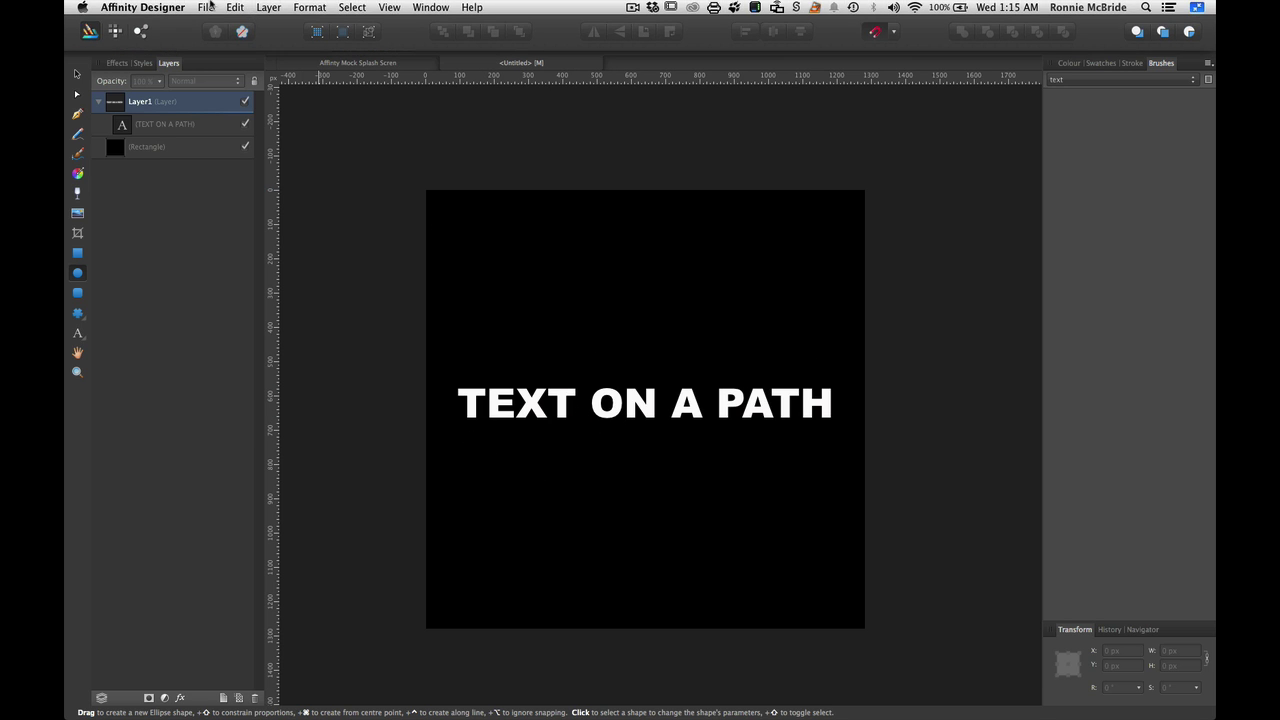
Export the design as a PNG to the Desktop, overwriting the existing text on a path.png
left_click(208, 7)
left_click(239, 191)
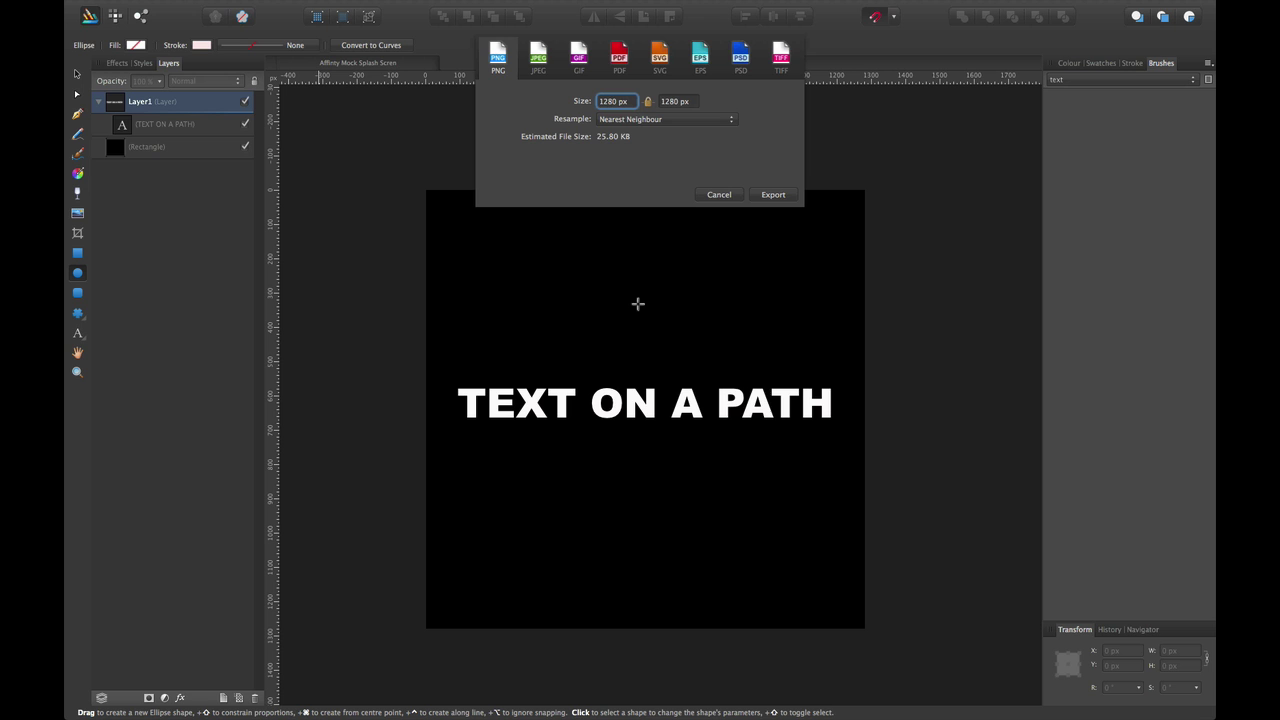
left_click(776, 196)
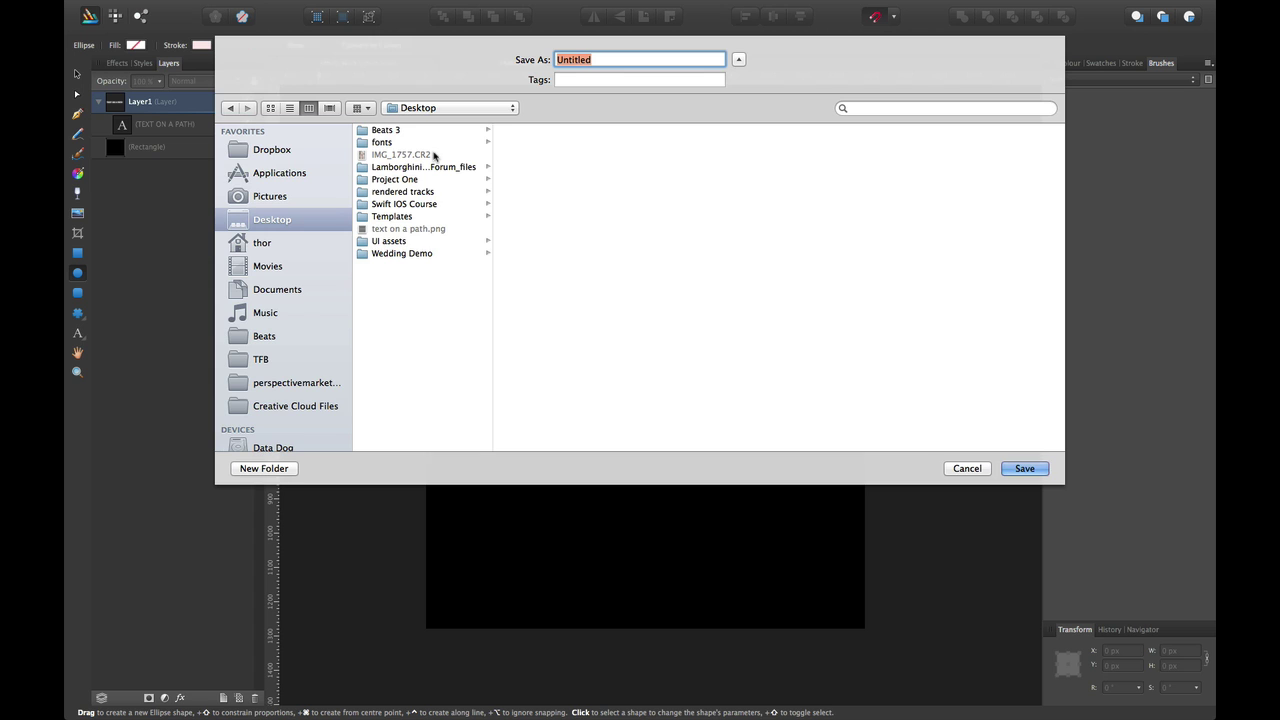
left_click(406, 229)
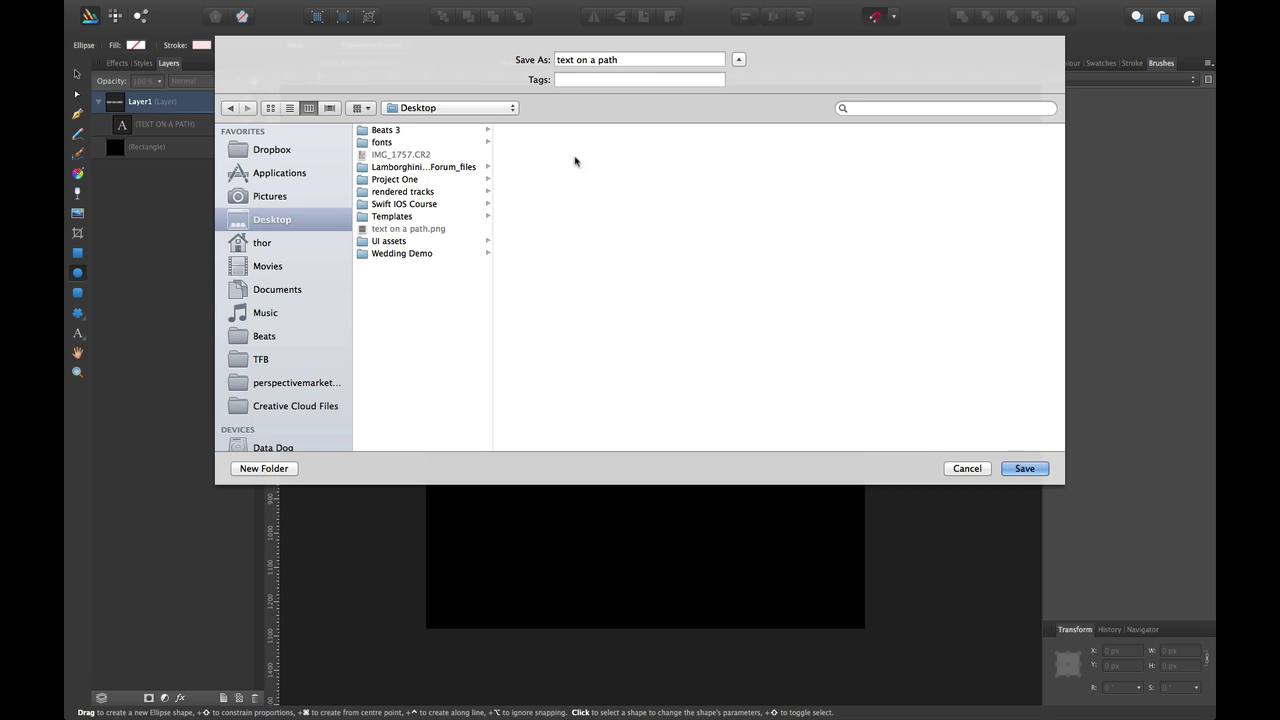
left_click(1024, 467)
left_click(731, 119)
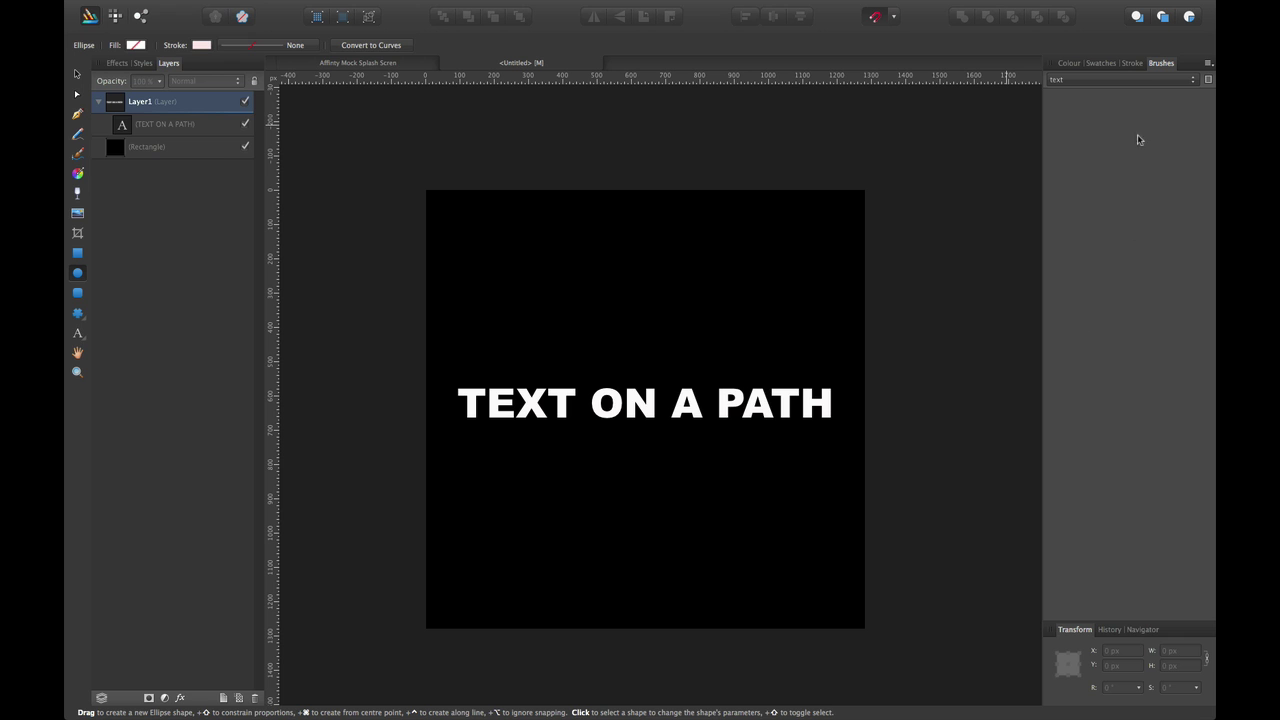
Create a new textured intensity brush from the image text on a path.png
left_click(1207, 63)
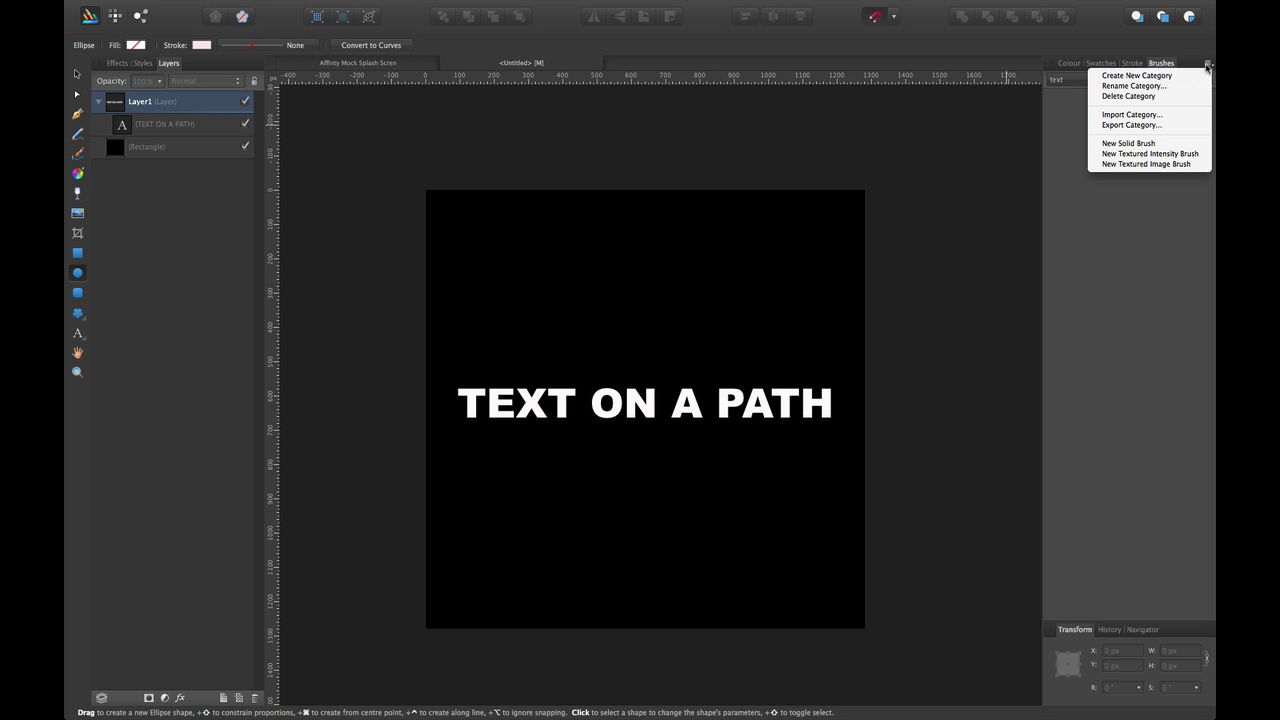
left_click(1158, 155)
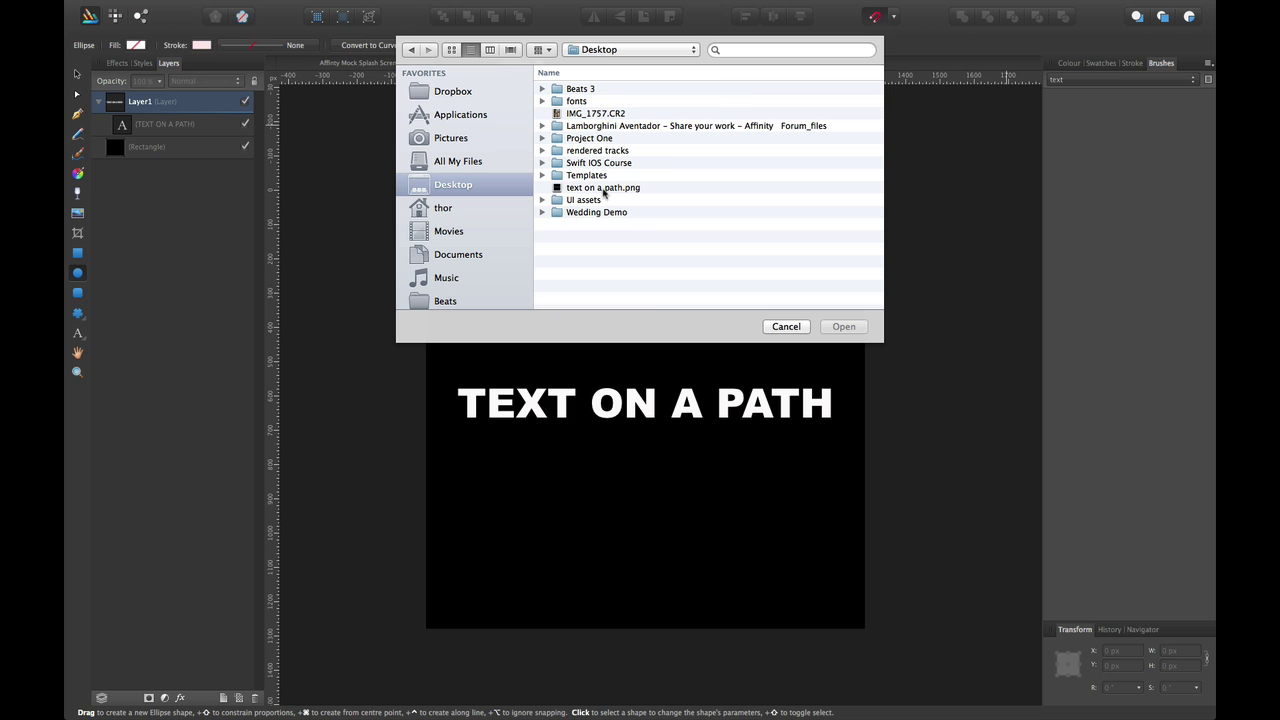
left_click(604, 188)
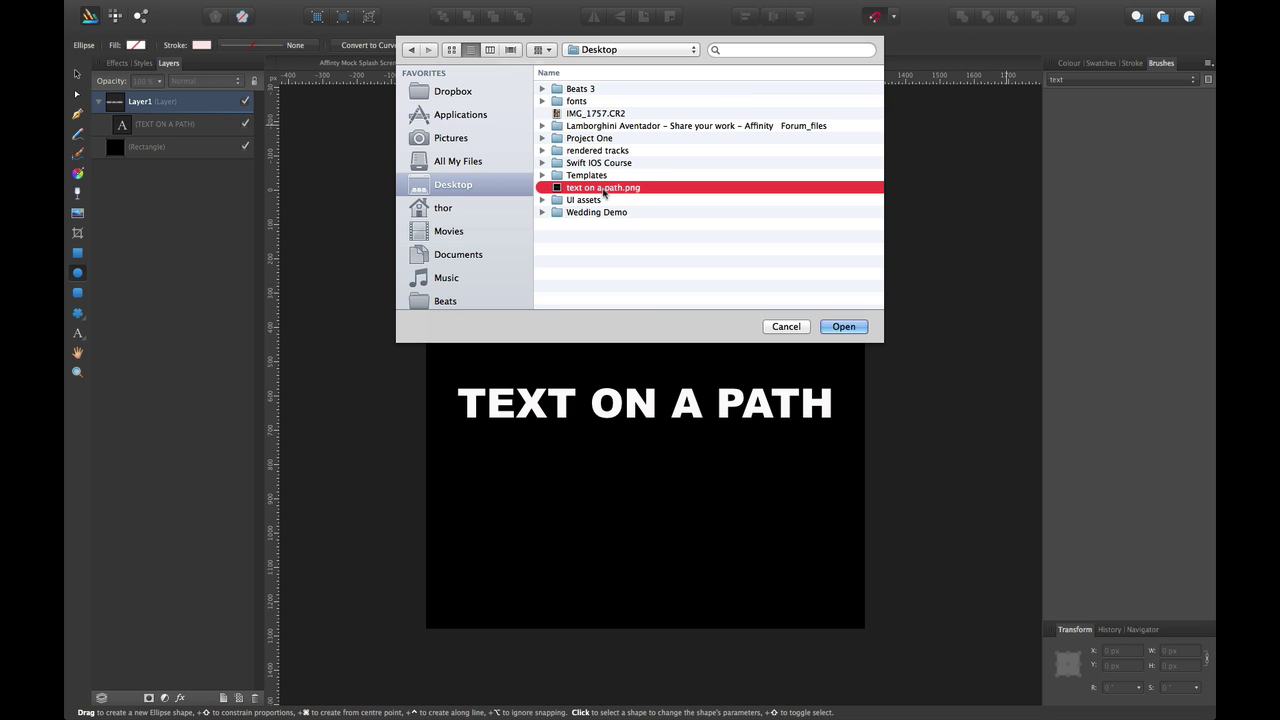
left_click(838, 326)
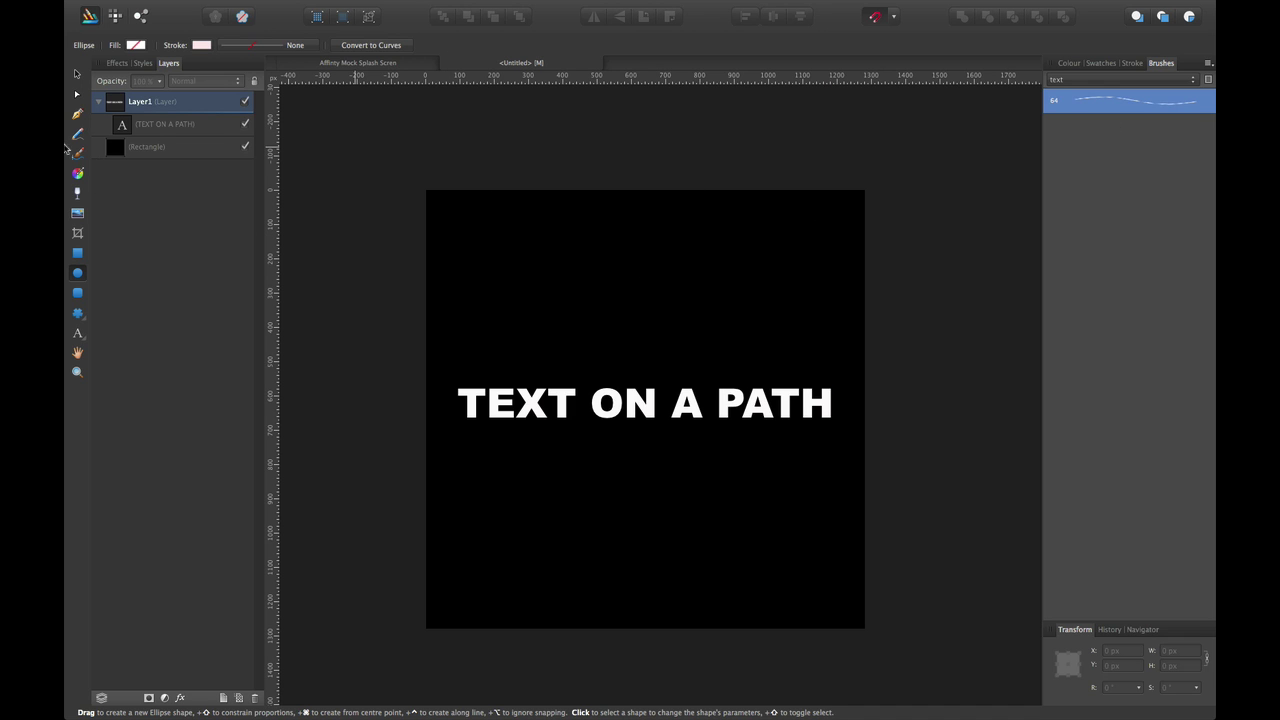
Hide the TEXT ON A PATH layer, draw a circle and stroke it with the new text brush
left_click(245, 123)
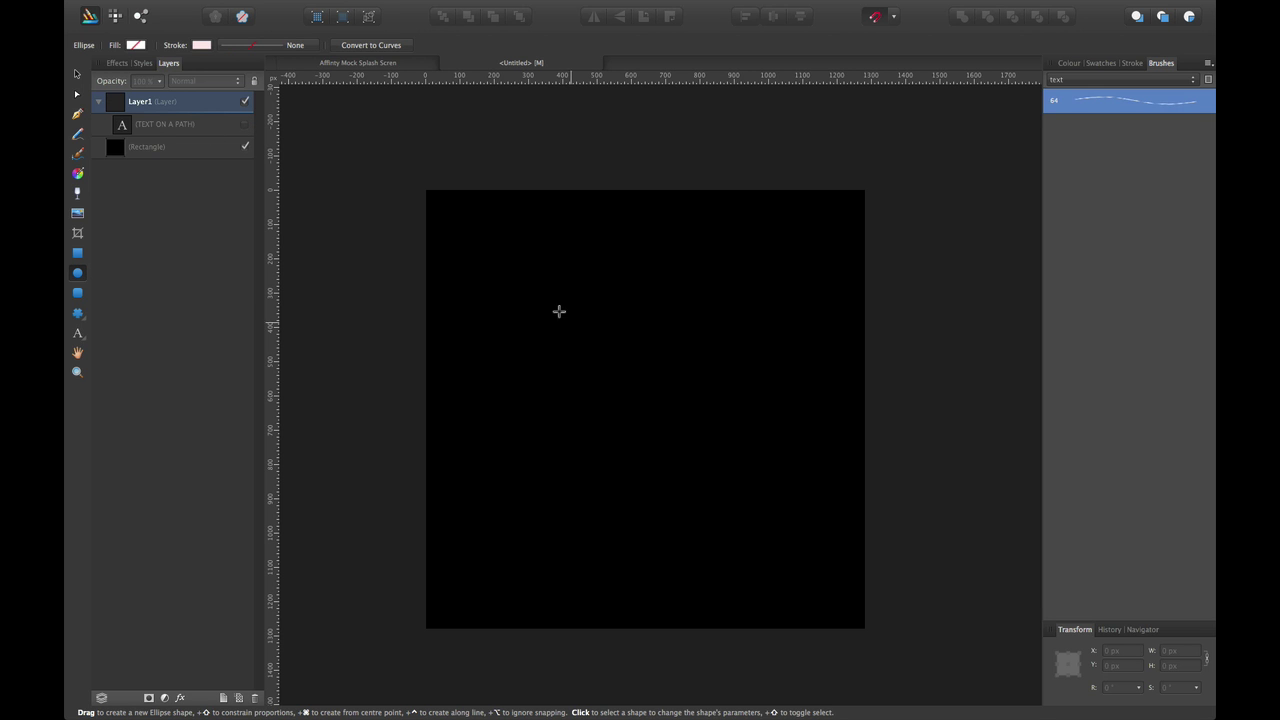
left_click_drag(552, 309, 736, 495)
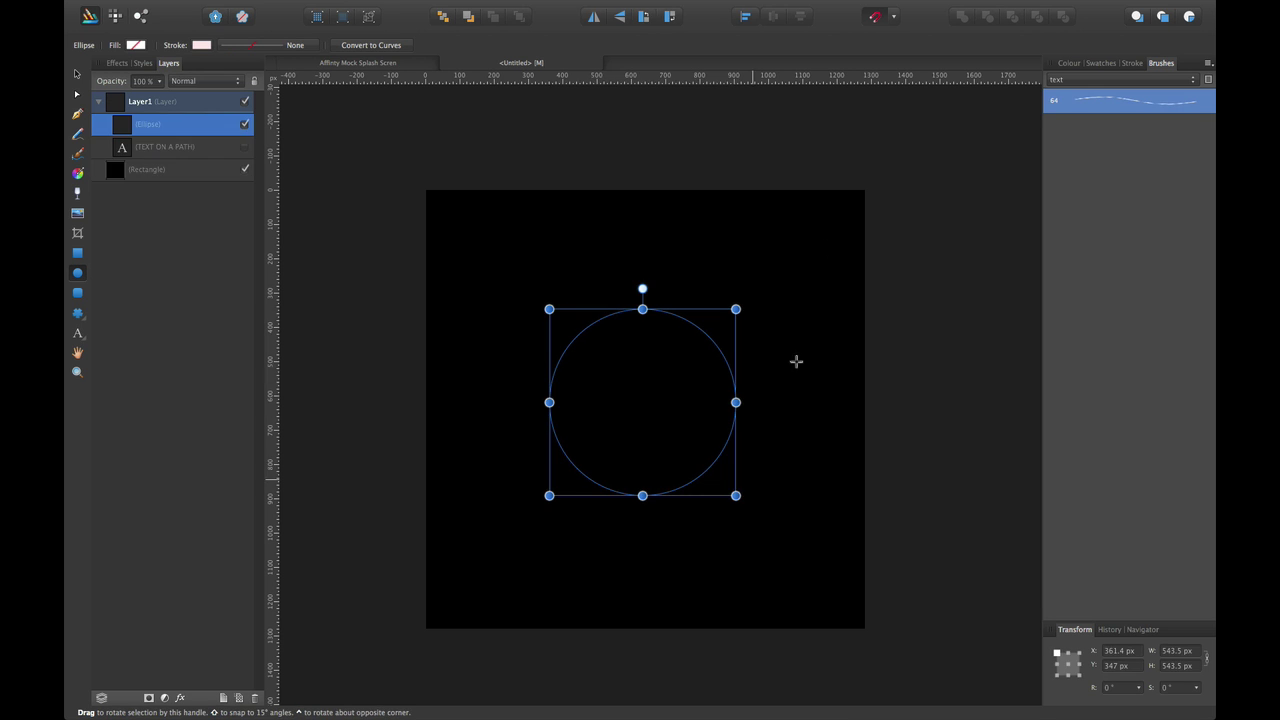
left_click(1086, 106)
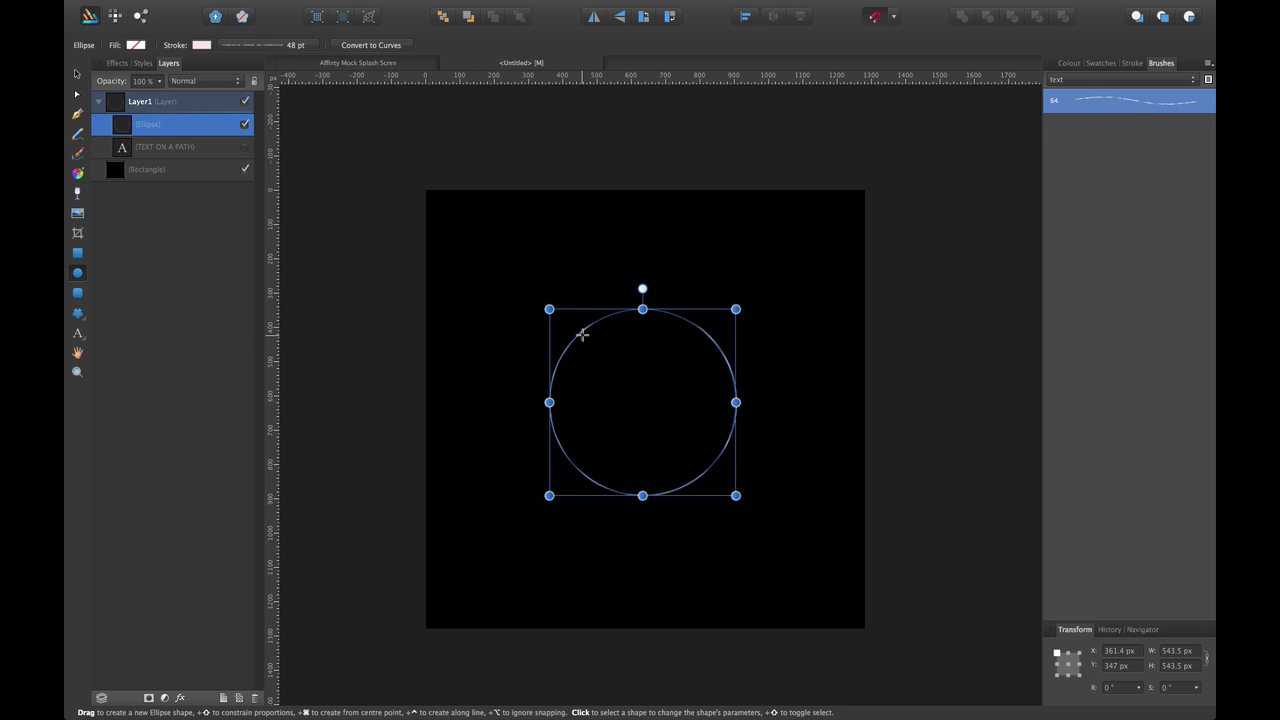
Set the text brush width to 705.5 px and its Body to Repeat
double_click(1079, 106)
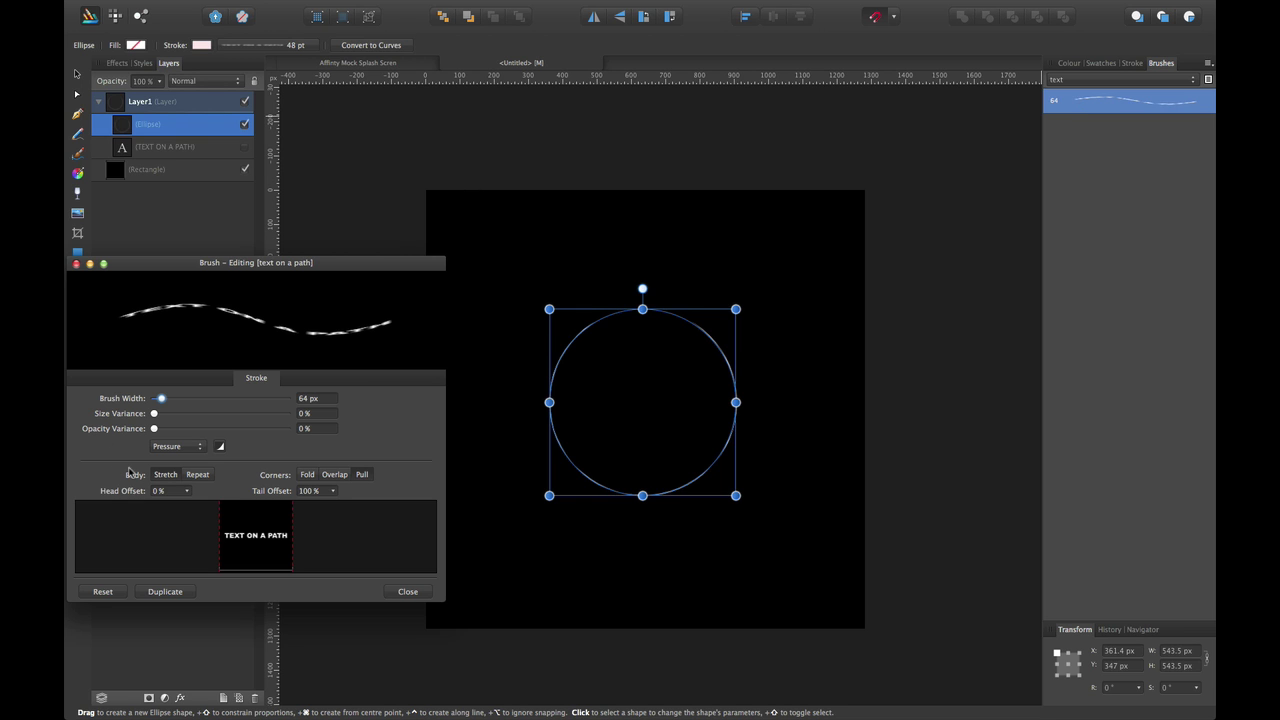
left_click_drag(161, 400, 246, 405)
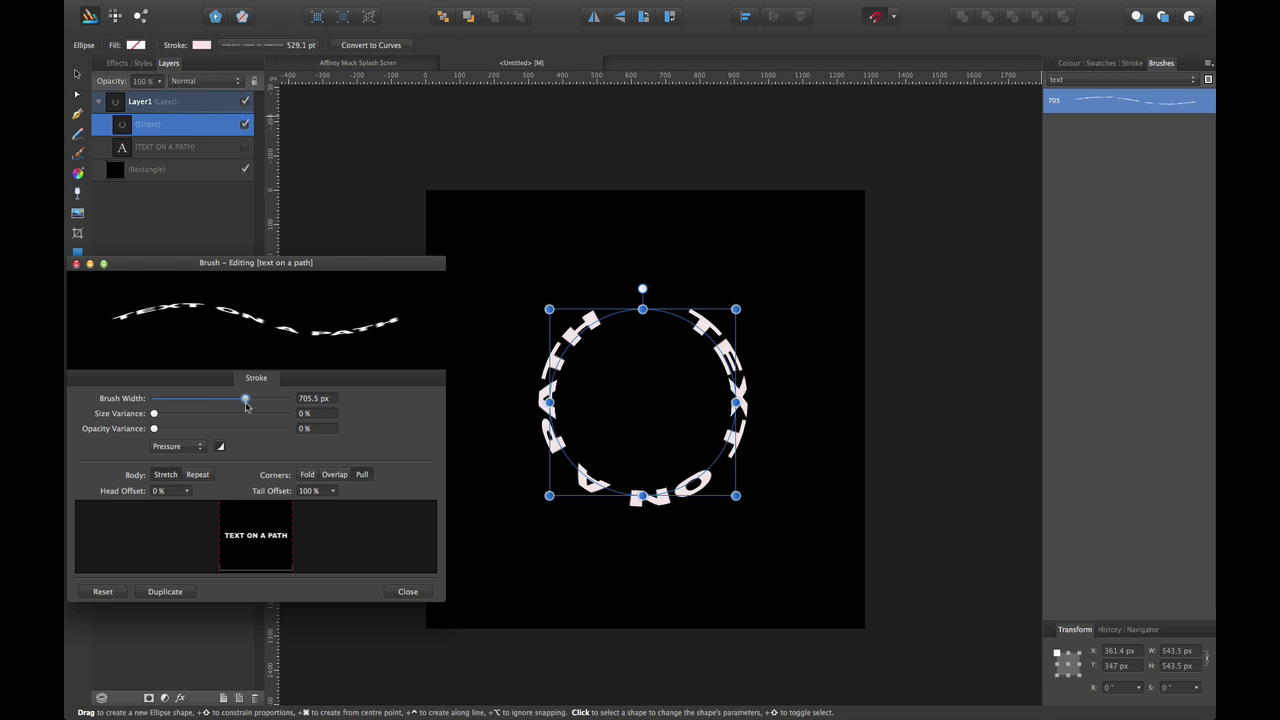
left_click(199, 475)
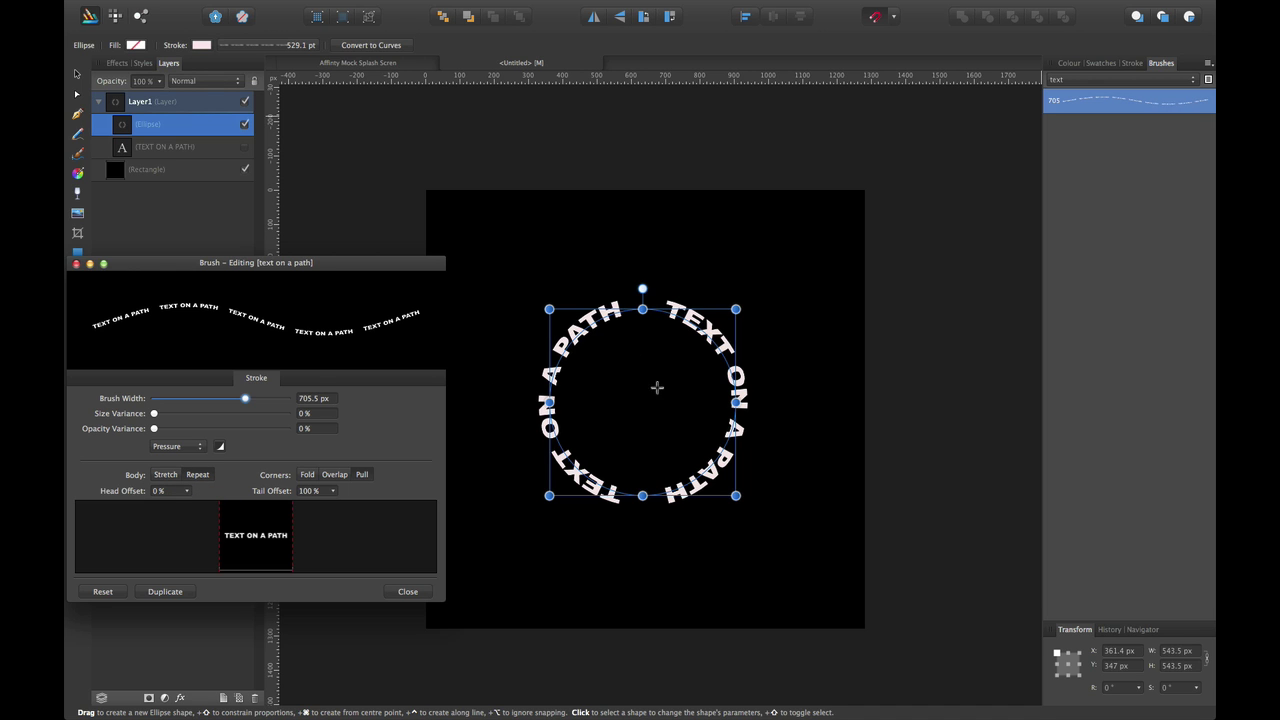
Move the circle of text further down the page
left_click(407, 592)
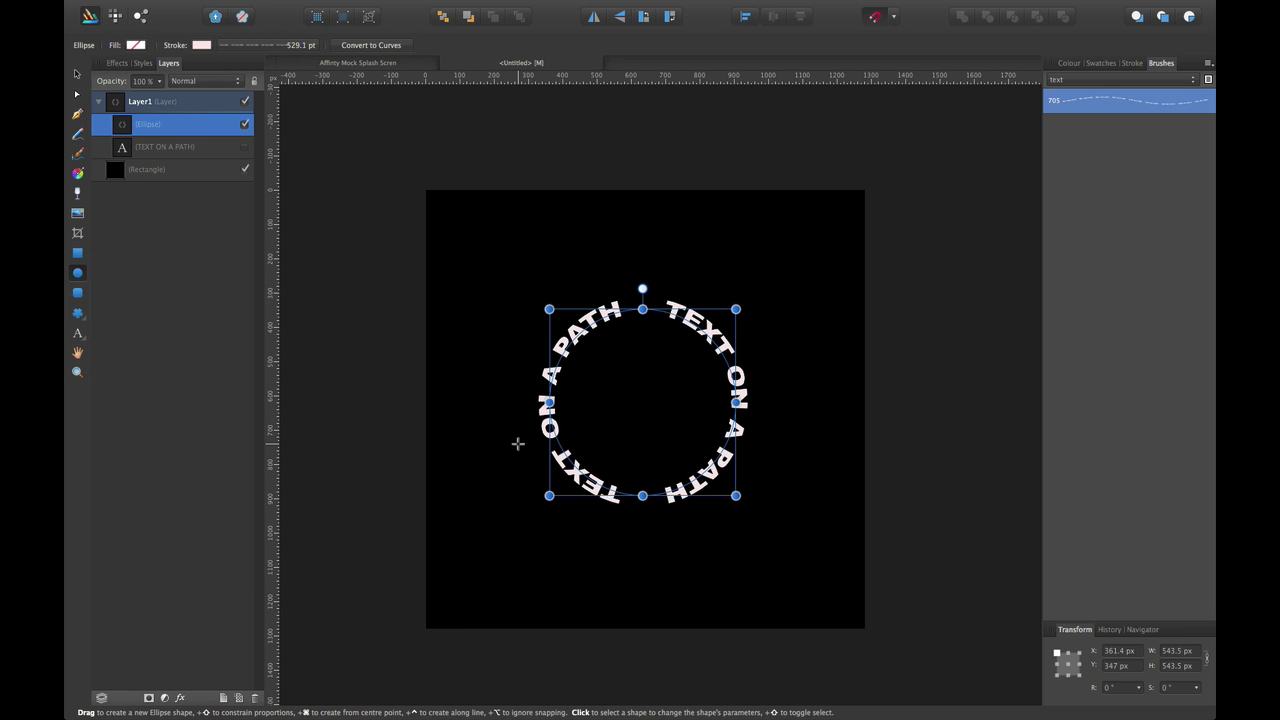
left_click(77, 75)
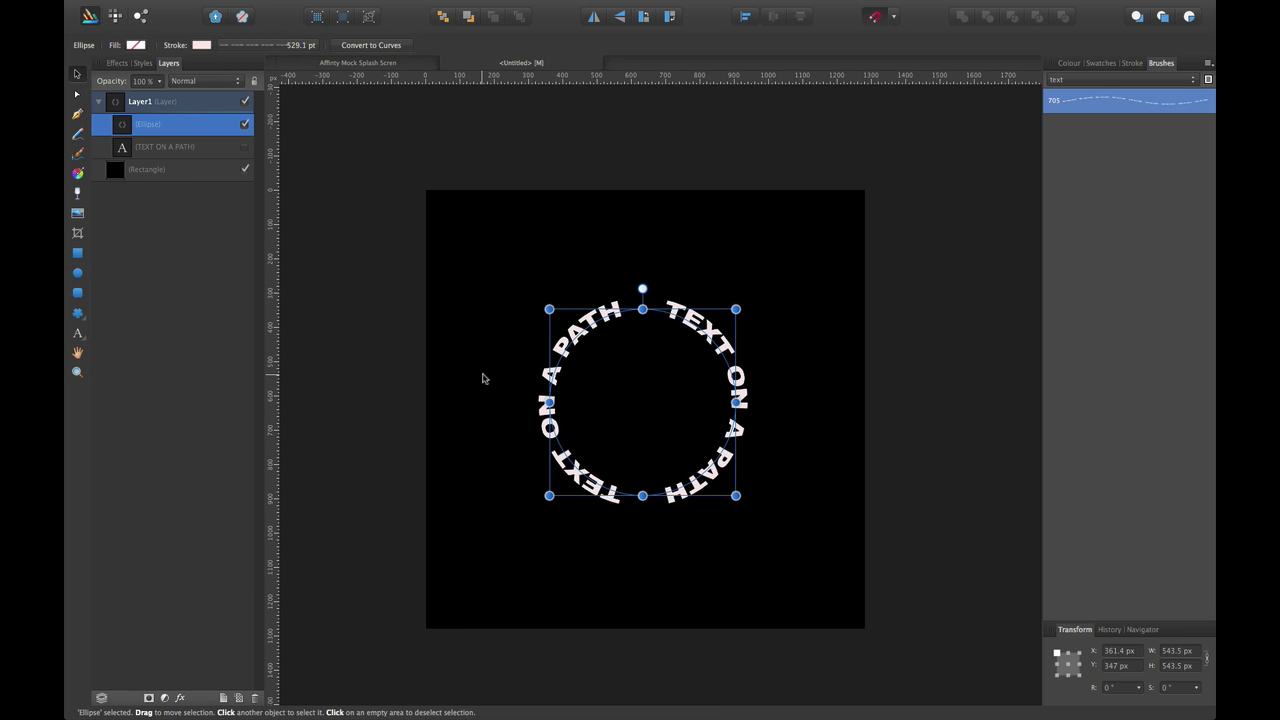
left_click_drag(578, 347, 586, 433)
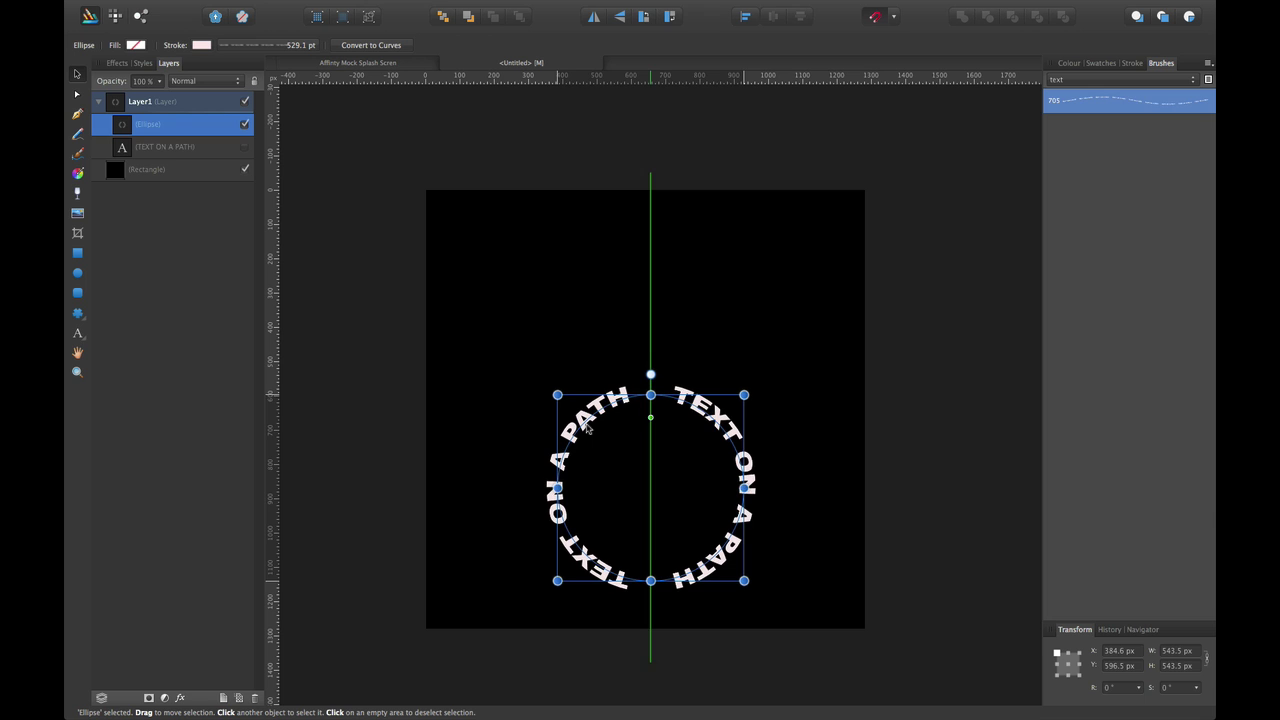
Draw a wavy Pen curve above the circle, apply the text brush and reduce its stroke width
left_click(77, 113)
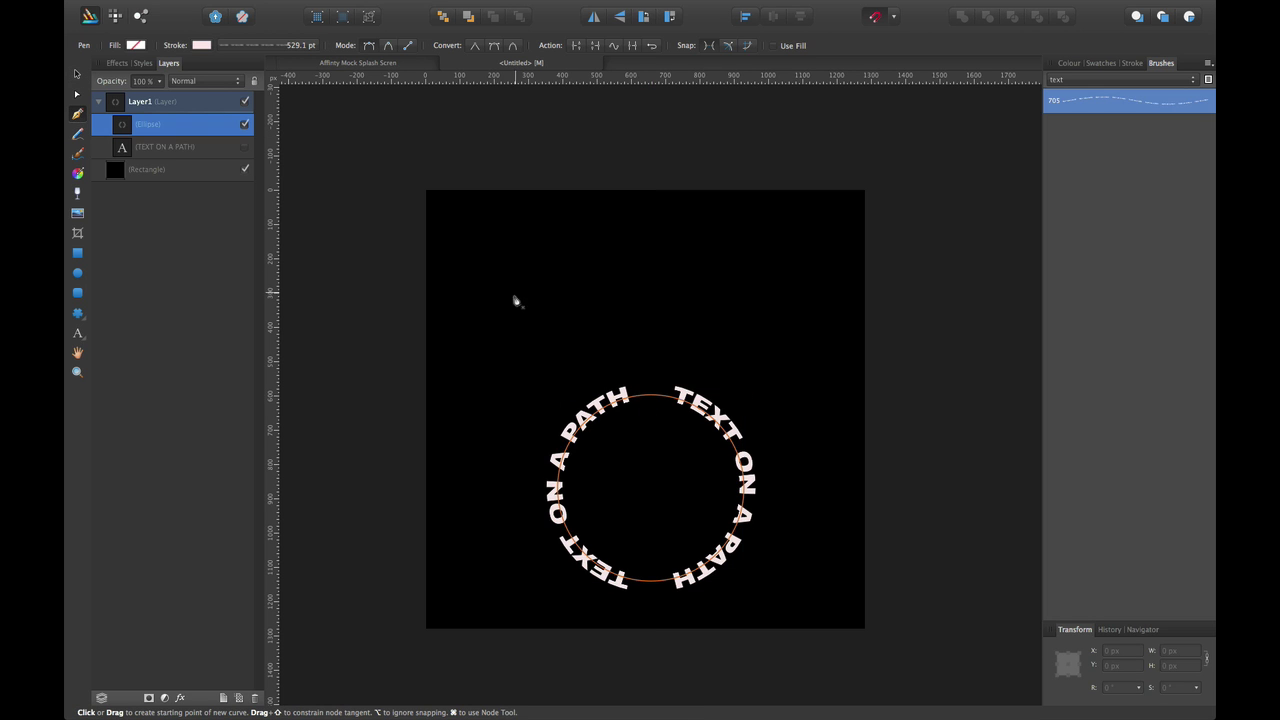
left_click_drag(609, 288, 664, 307)
left_click_drag(743, 308, 779, 301)
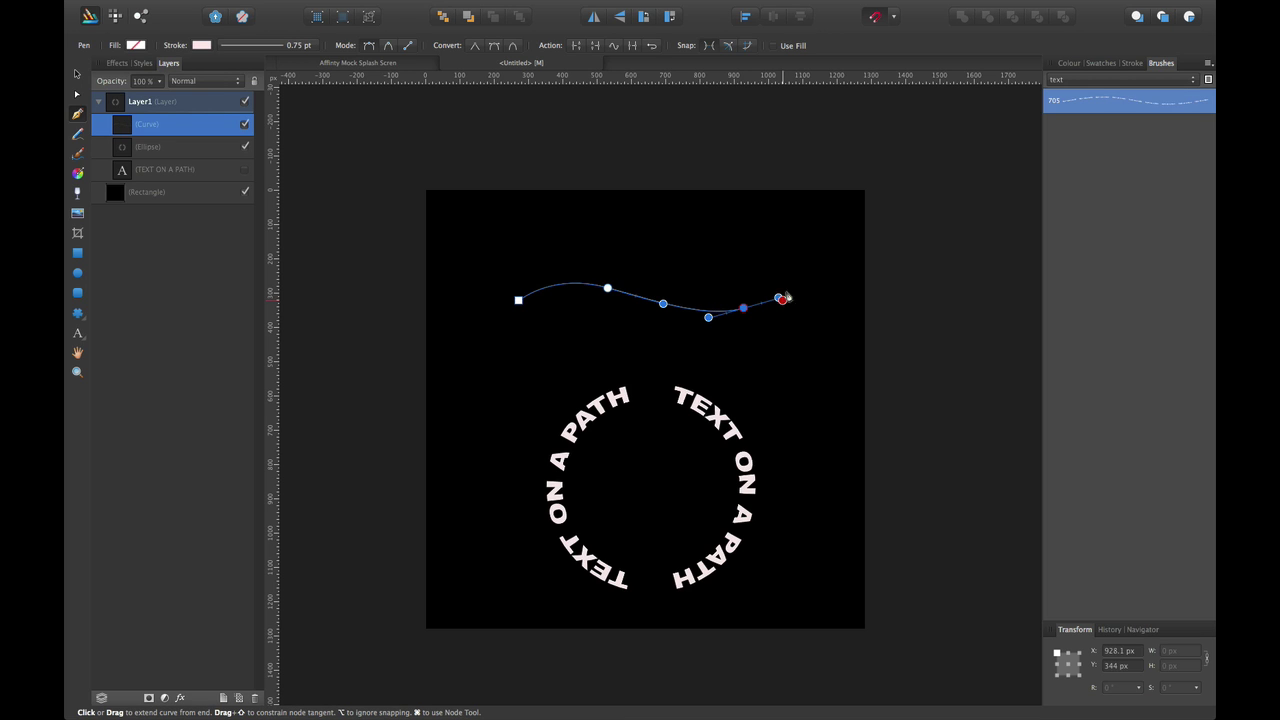
left_click(1124, 105)
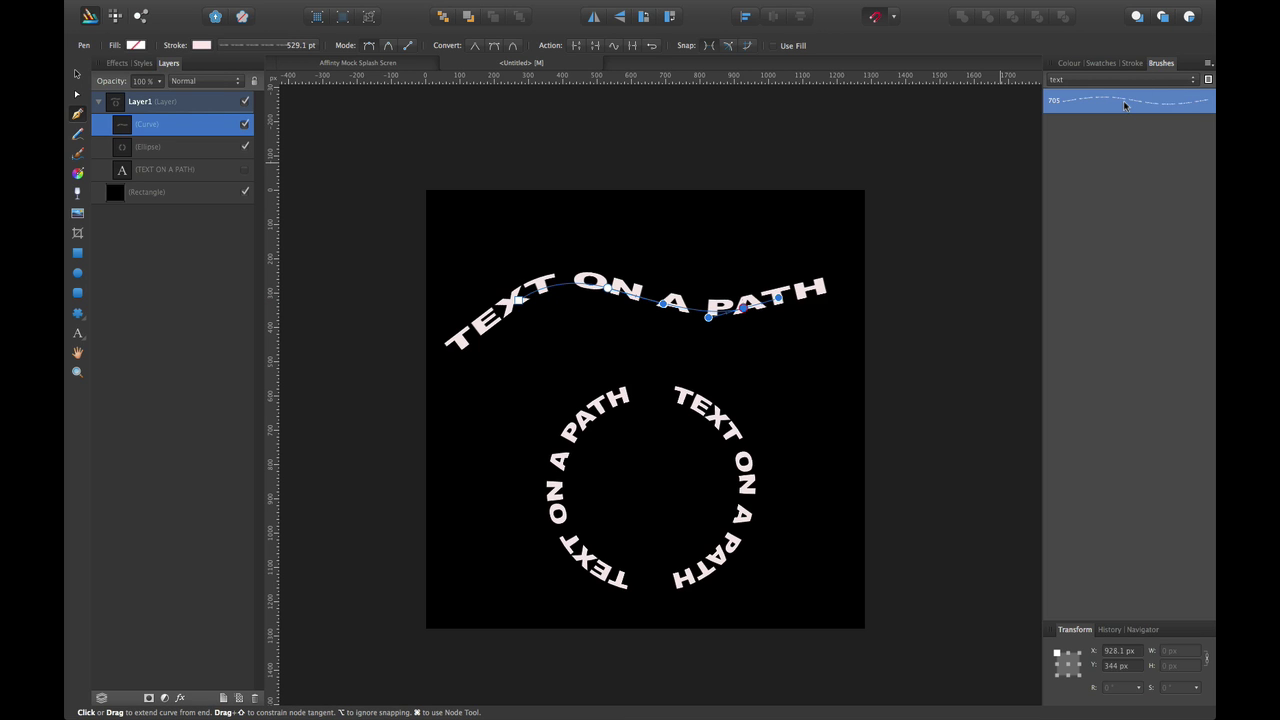
left_click(232, 46)
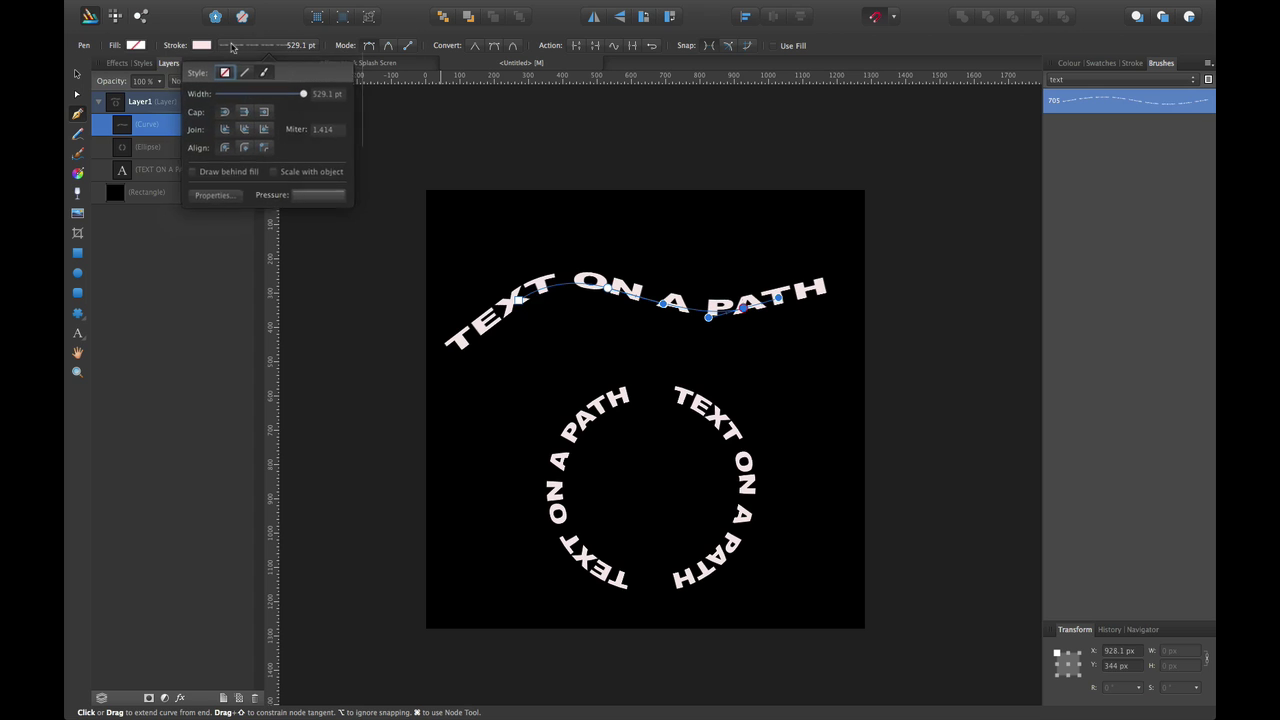
left_click(244, 111)
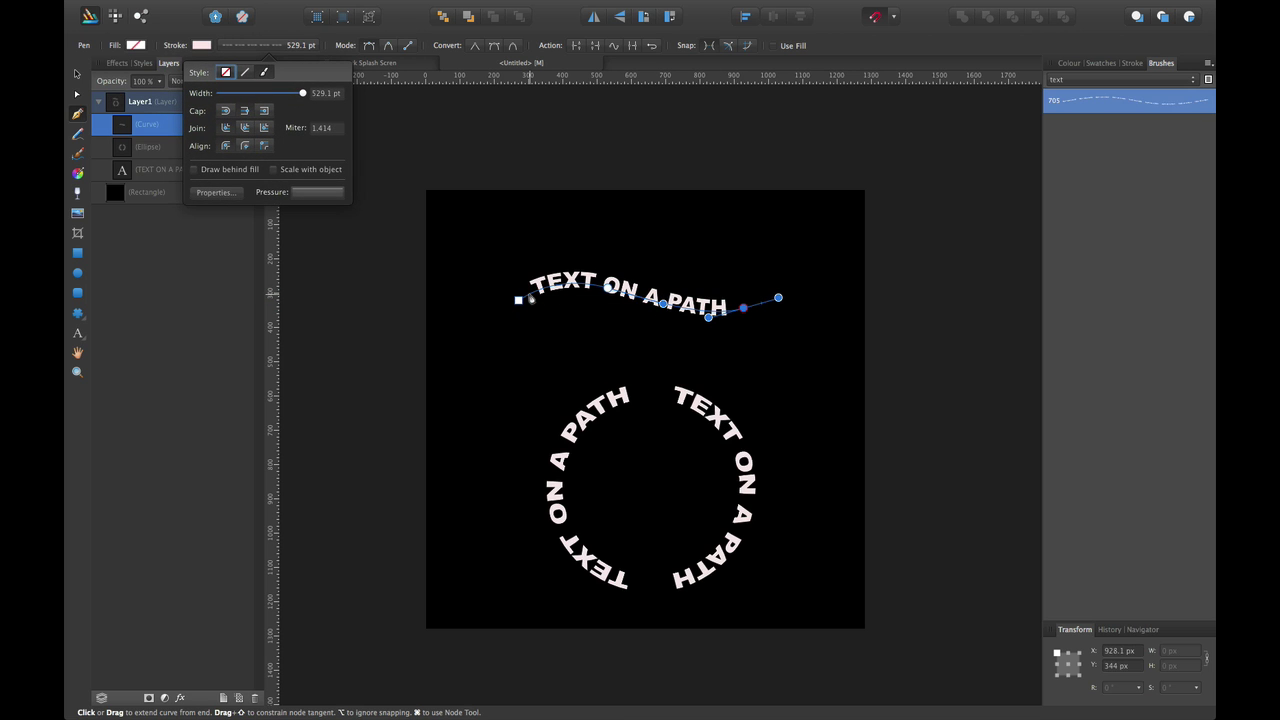
left_click(77, 75)
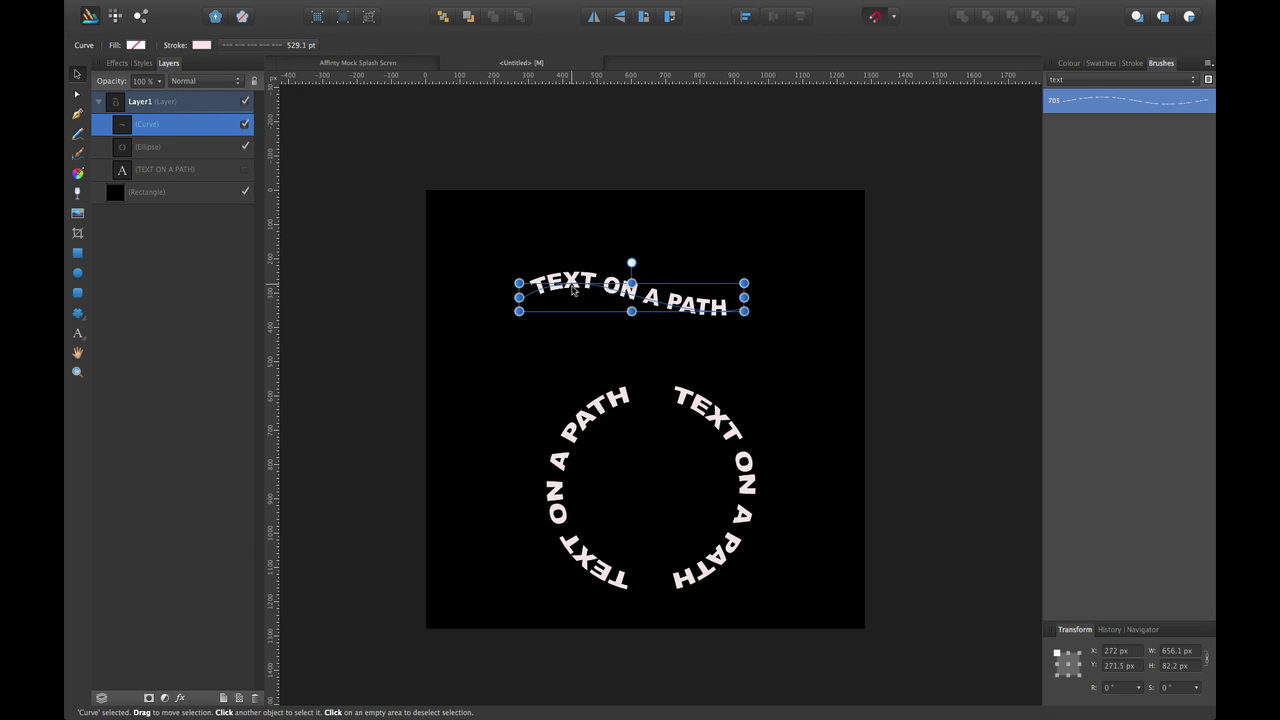
Nudge the curved text slightly down and recolour its stroke green
left_click_drag(577, 288, 595, 308)
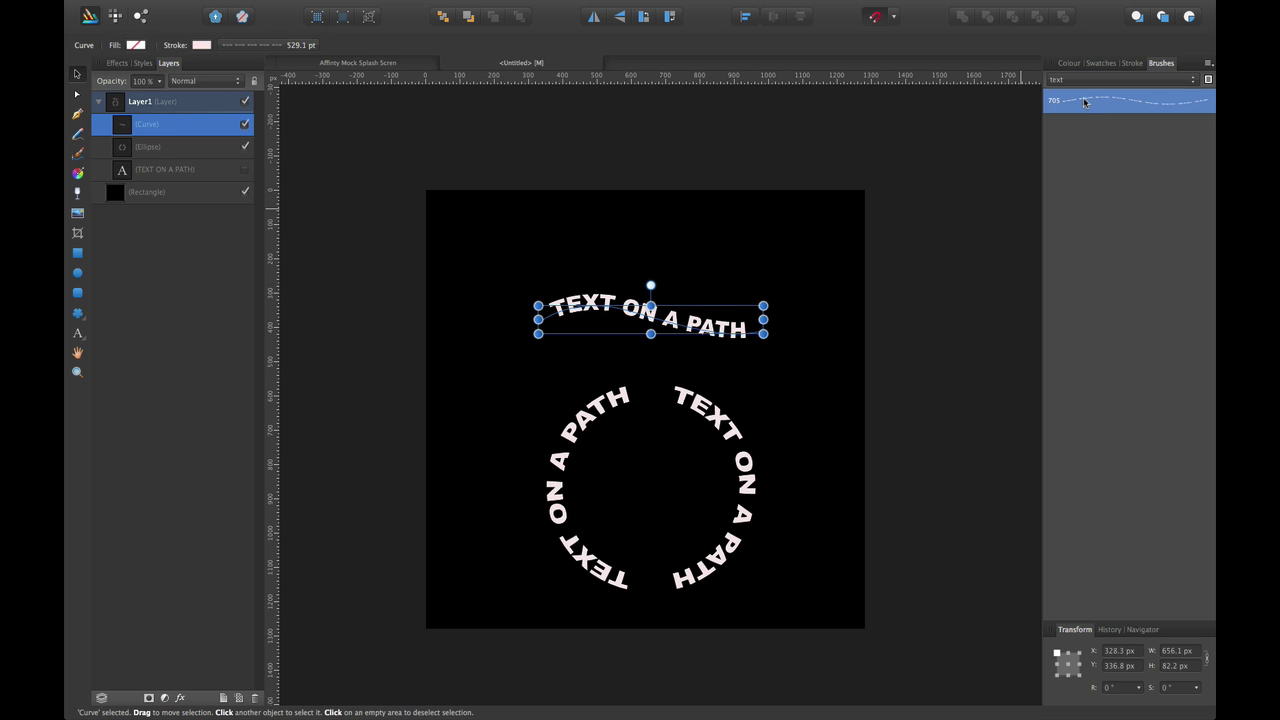
left_click(1069, 63)
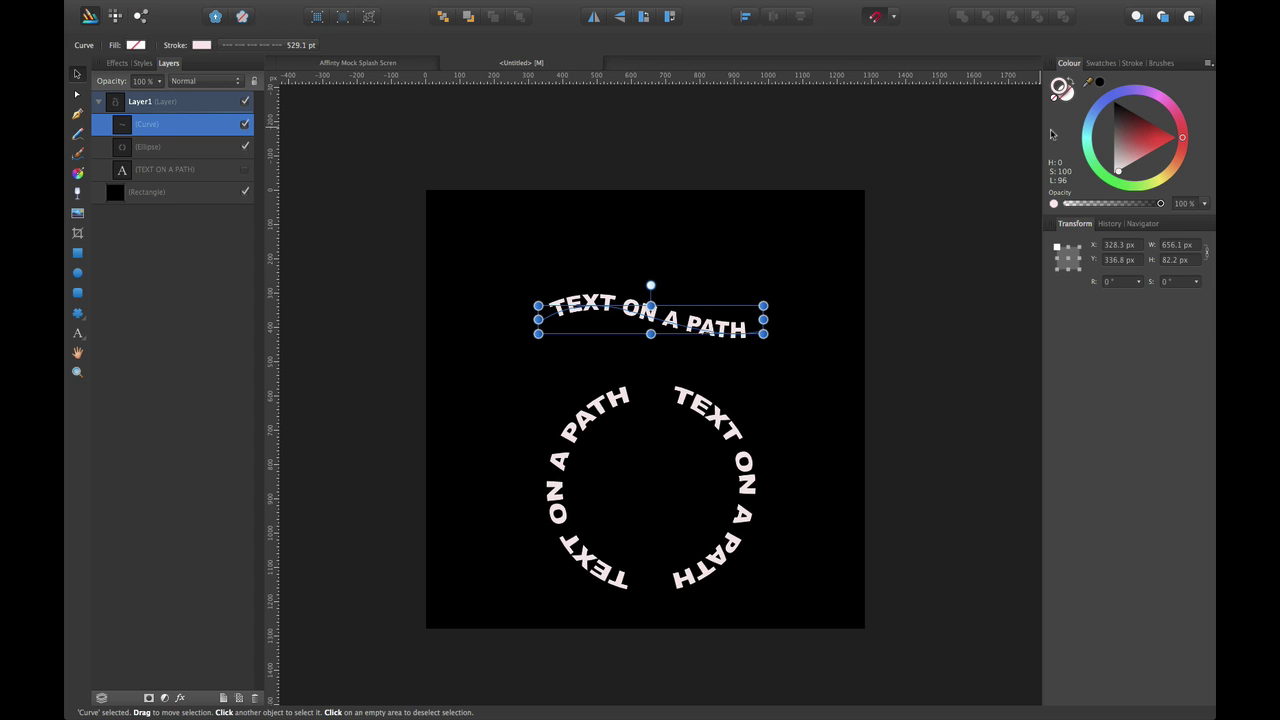
left_click_drag(1139, 139, 1149, 141)
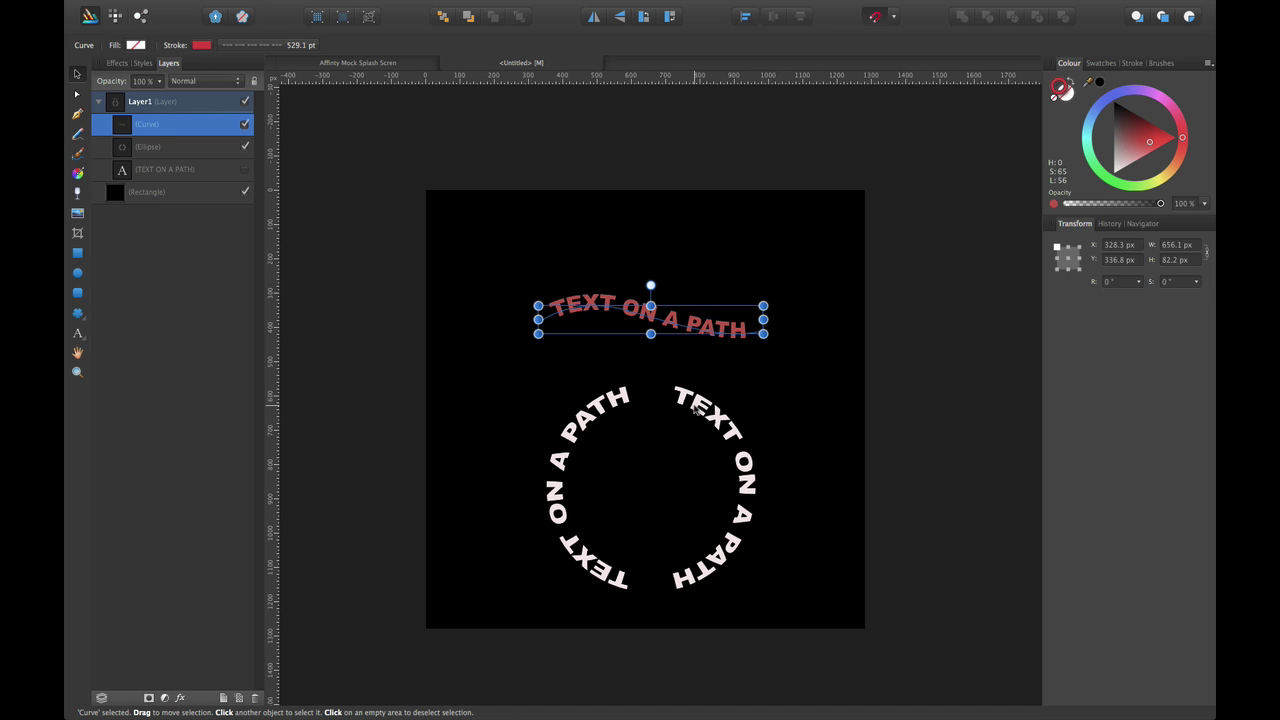
left_click(1098, 169)
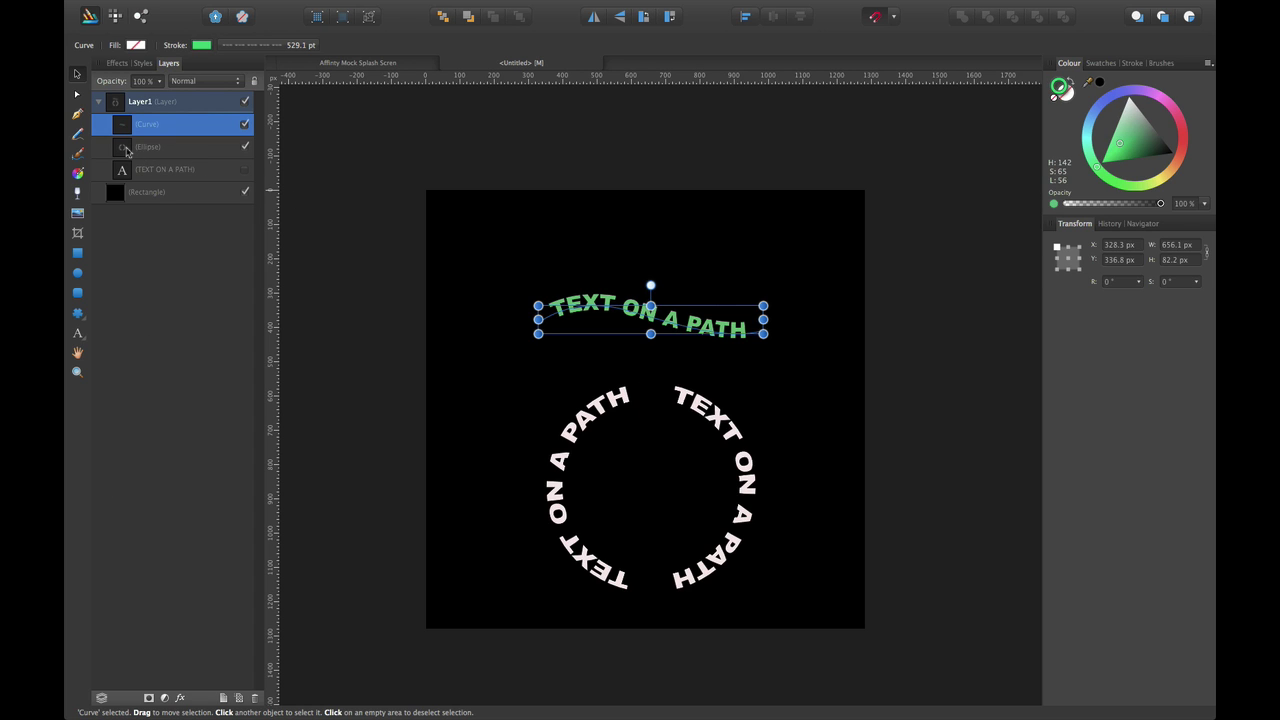
Colour the circle's lettering yellow, then add the curved text to the selection
left_click(126, 150)
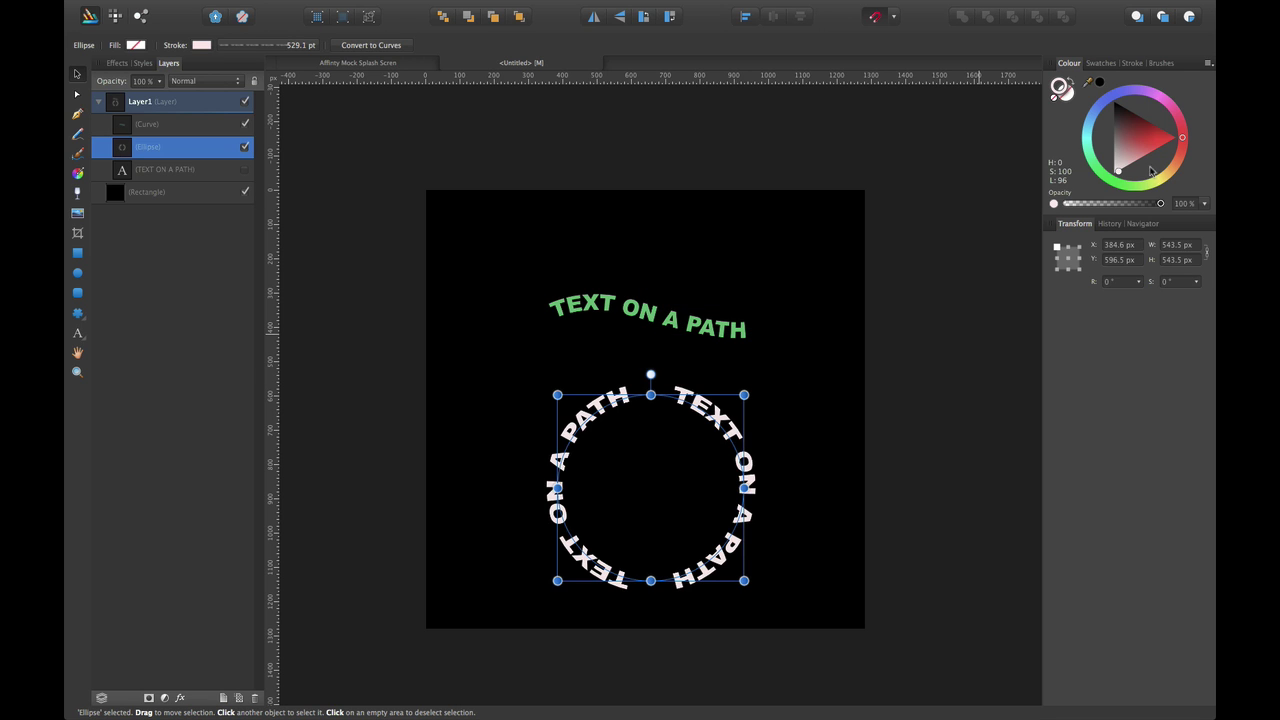
left_click_drag(1170, 183, 1158, 178)
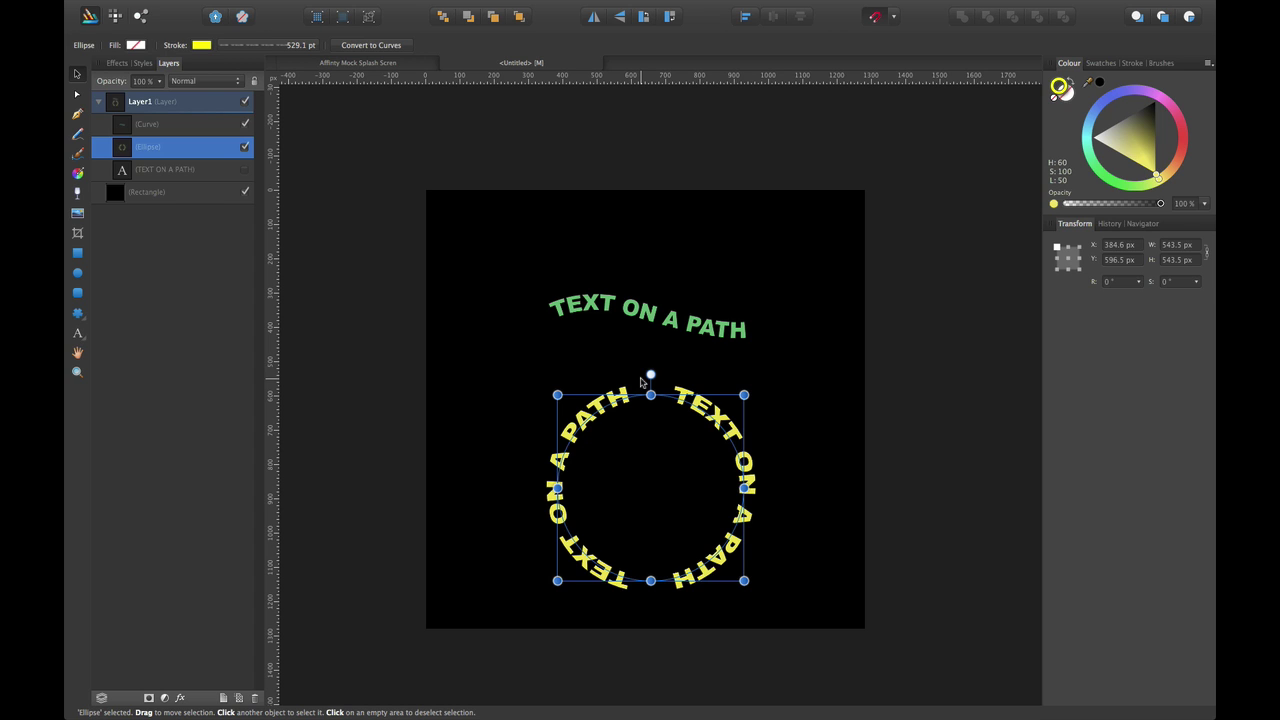
left_click(640, 312, "shift")
Drag both text paths upward together, then select each one individually to check placement
left_click_drag(640, 312, 633, 278)
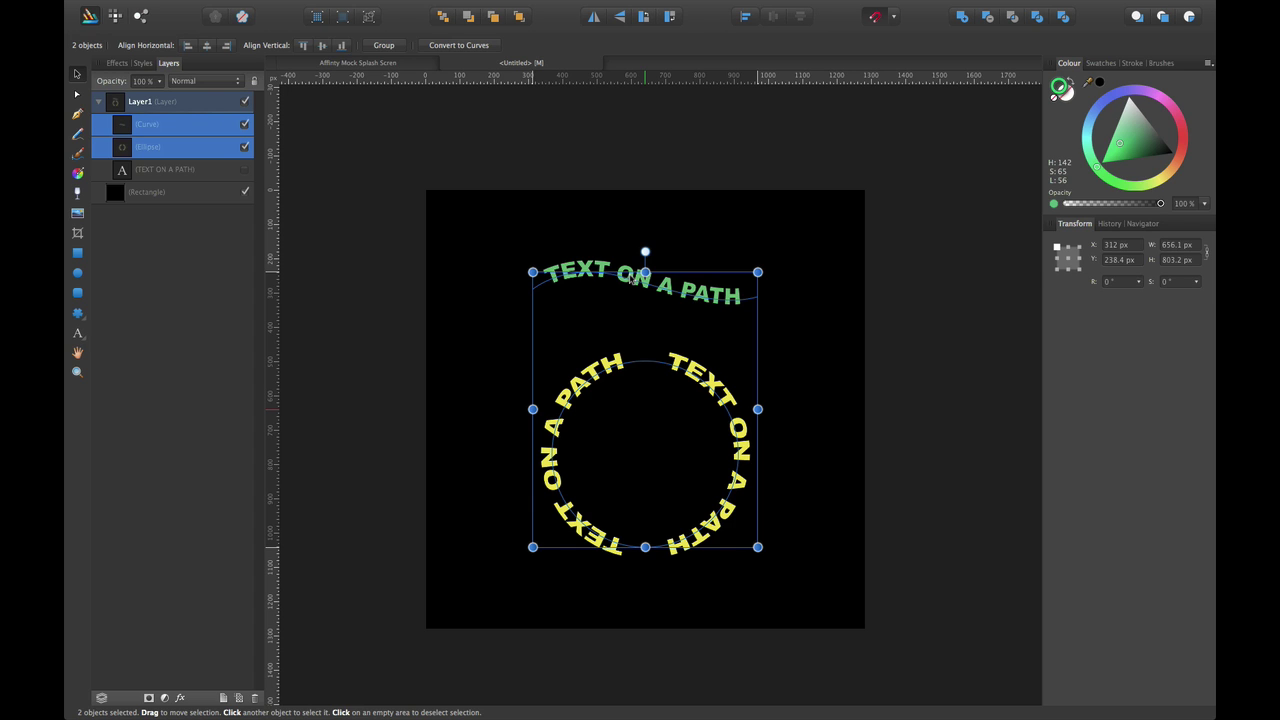
left_click(522, 290)
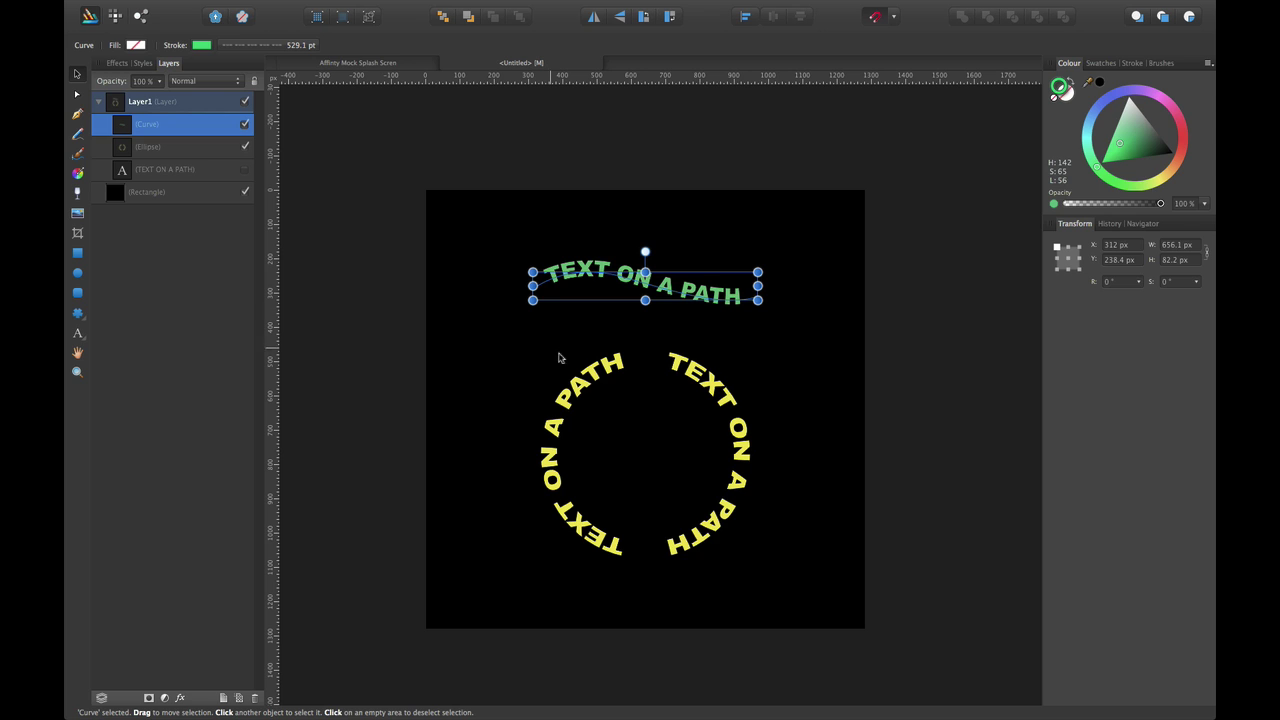
left_click(648, 441)
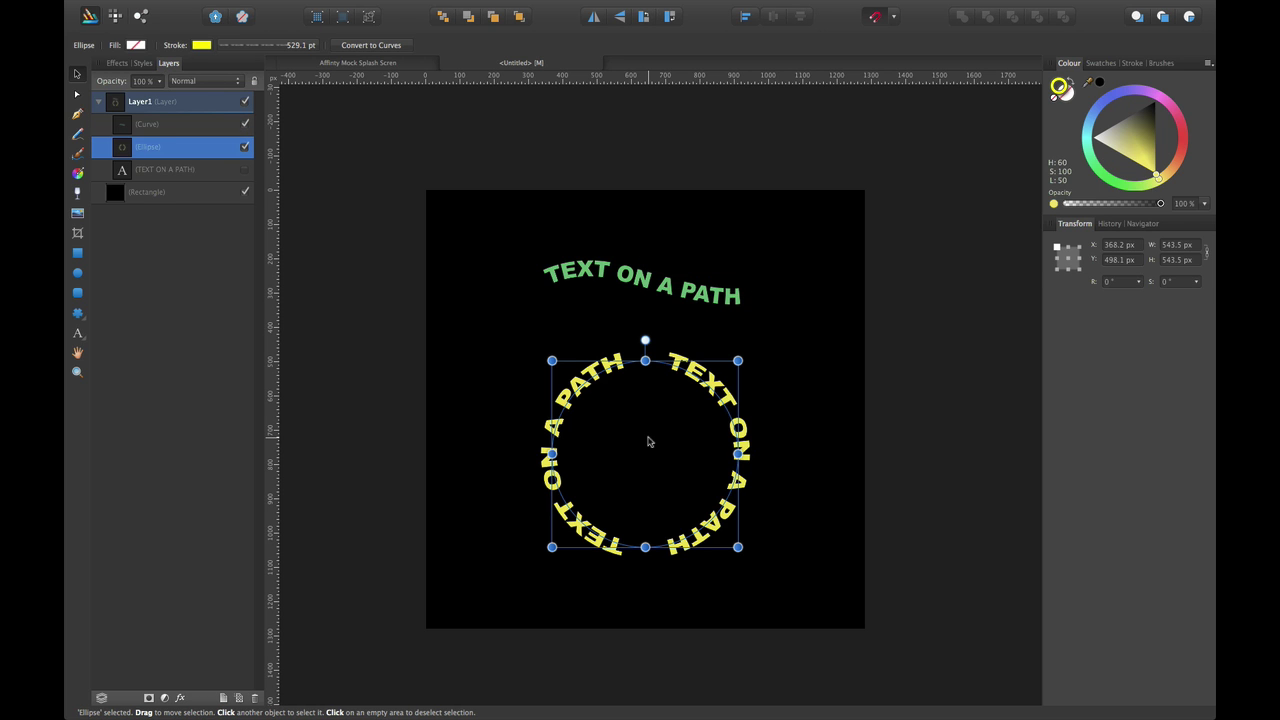